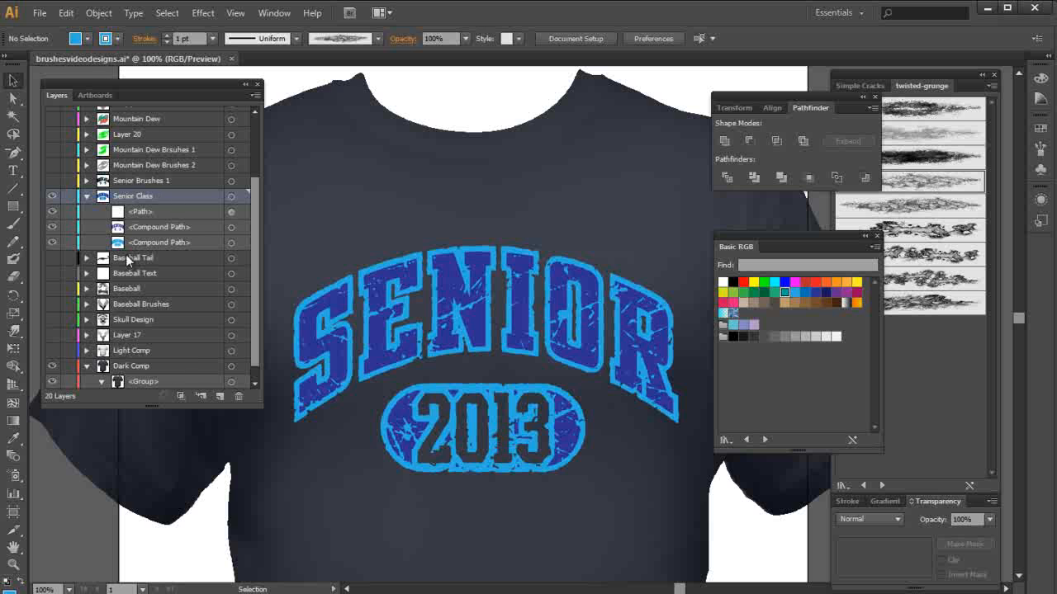
# Add a new layer above Senior Class and paint four diagonal strokes across the lettering with the fifth twisted-grunge brush.
pyautogui.click(220, 396)
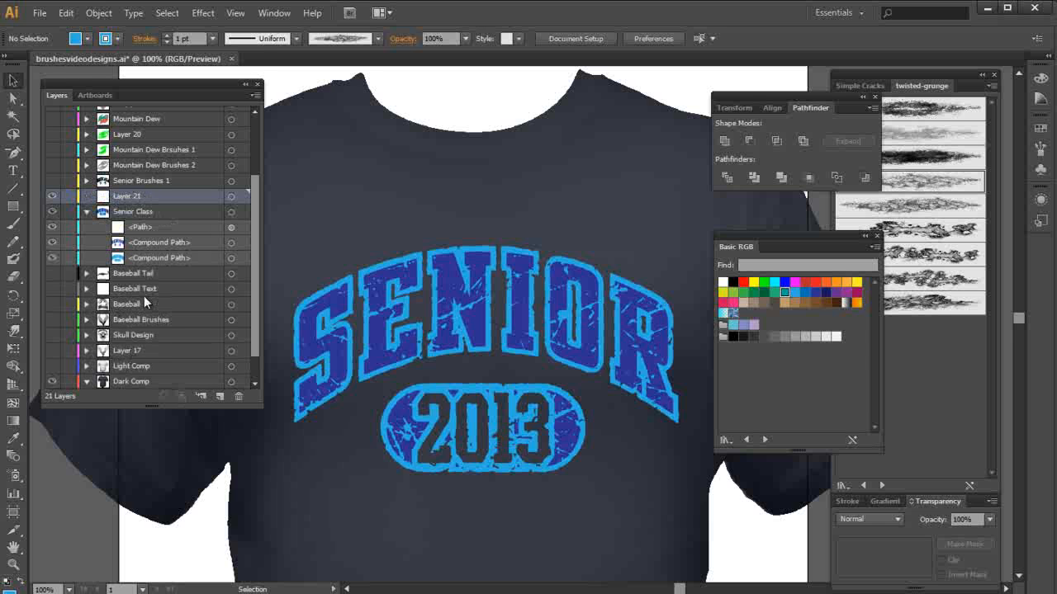
pyautogui.click(892, 74)
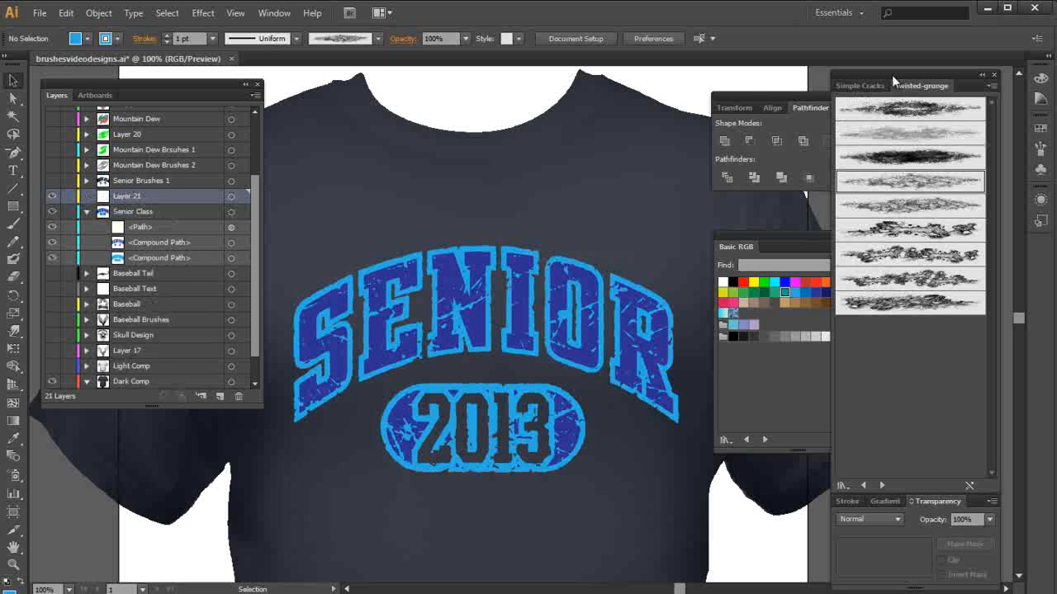
pyautogui.click(937, 211)
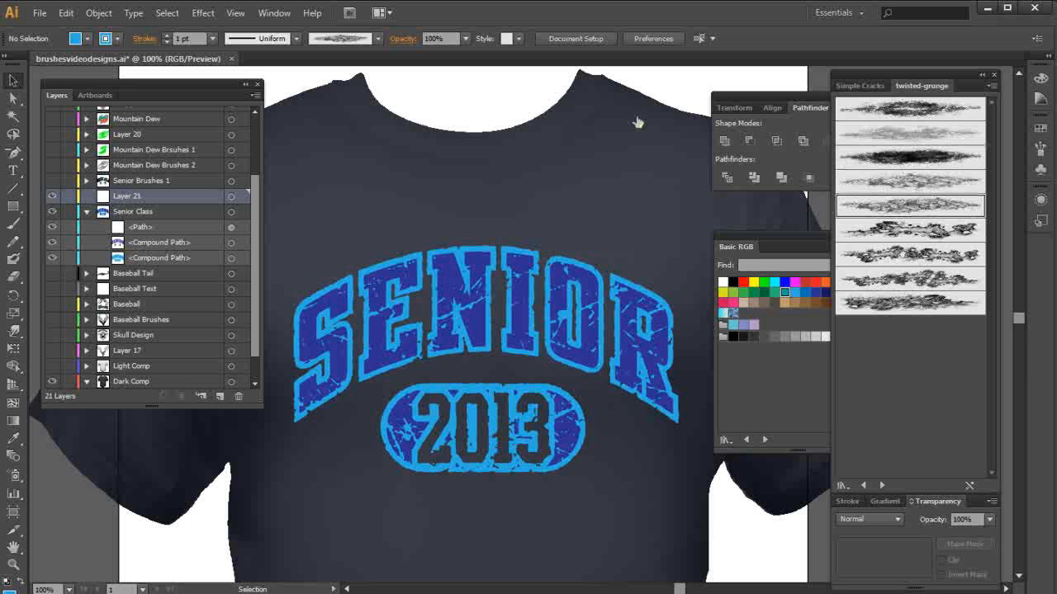
pyautogui.click(13, 224)
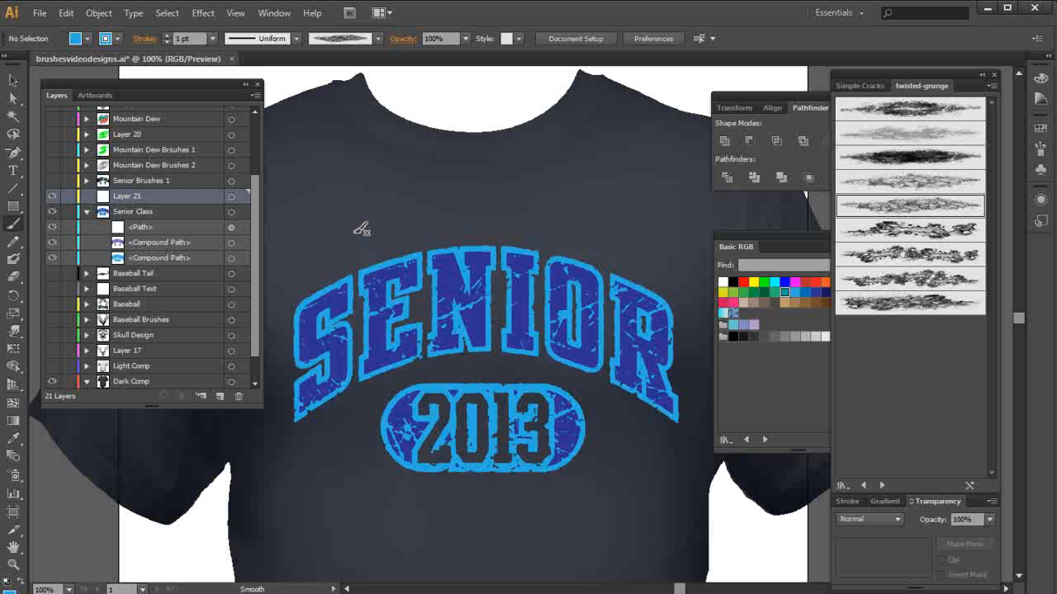
pyautogui.moveTo(354, 235)
pyautogui.mouseDown()
pyautogui.moveTo(309, 427)
pyautogui.moveTo(322, 456)
pyautogui.mouseUp()
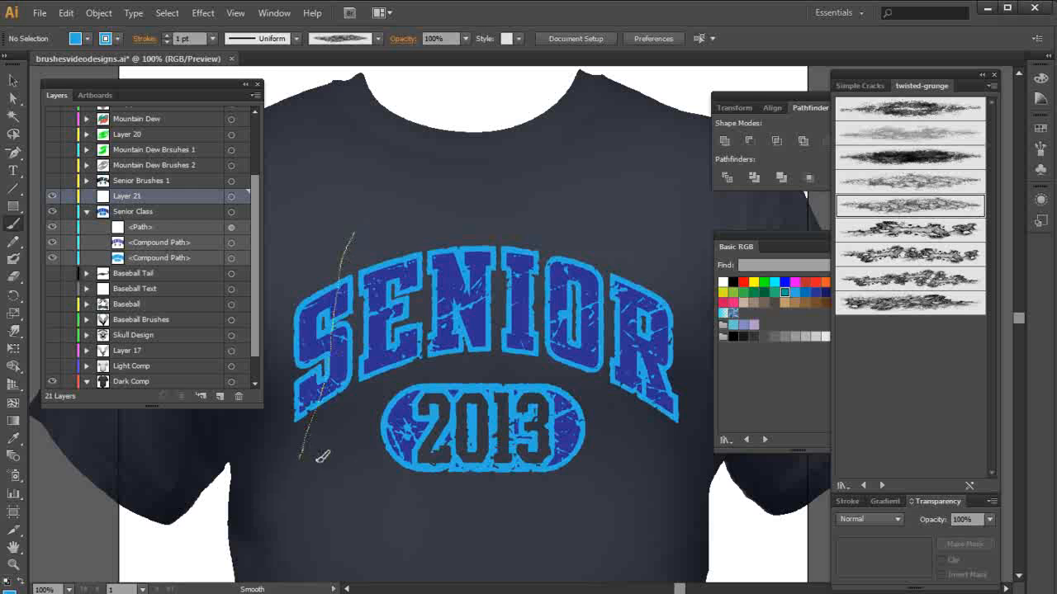
pyautogui.moveTo(500, 192)
pyautogui.mouseDown()
pyautogui.moveTo(414, 304)
pyautogui.moveTo(357, 497)
pyautogui.mouseUp()
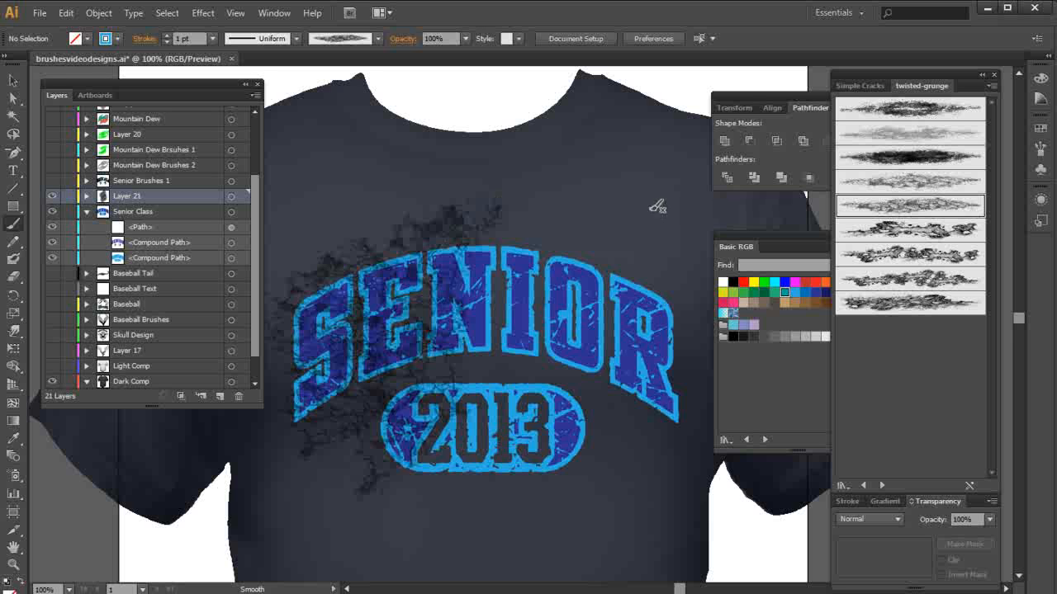
pyautogui.moveTo(637, 208)
pyautogui.mouseDown()
pyautogui.moveTo(536, 338)
pyautogui.moveTo(476, 466)
pyautogui.moveTo(425, 531)
pyautogui.mouseUp()
pyautogui.moveTo(683, 296)
pyautogui.mouseDown()
pyautogui.moveTo(663, 315)
pyautogui.moveTo(605, 434)
pyautogui.moveTo(551, 489)
pyautogui.mouseUp()
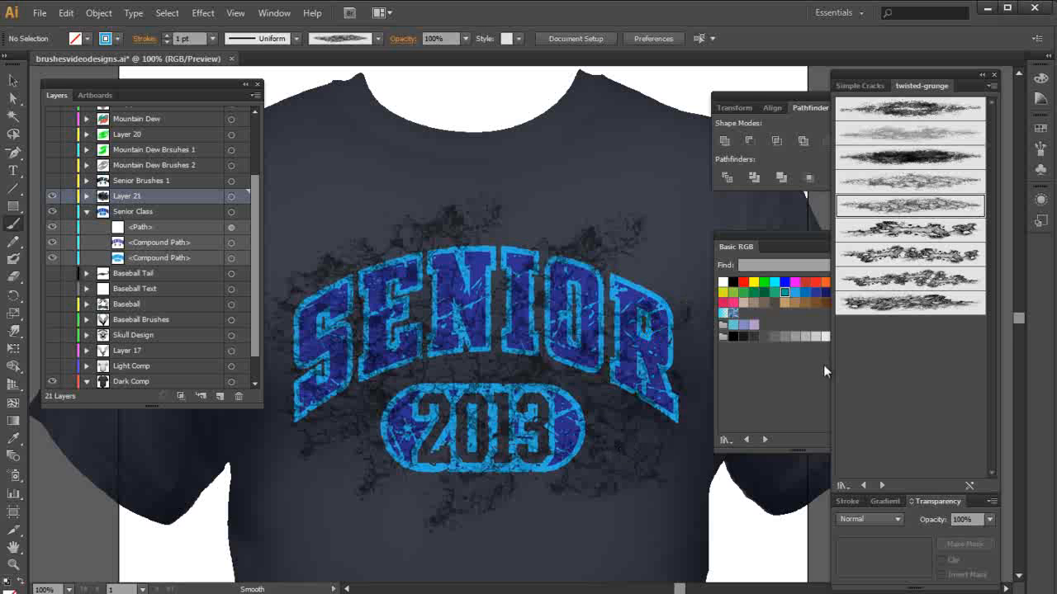
# Load the Lite Splats brush library and paint a diagonal stroke between the S and E with its second brush.
pyautogui.click(842, 487)
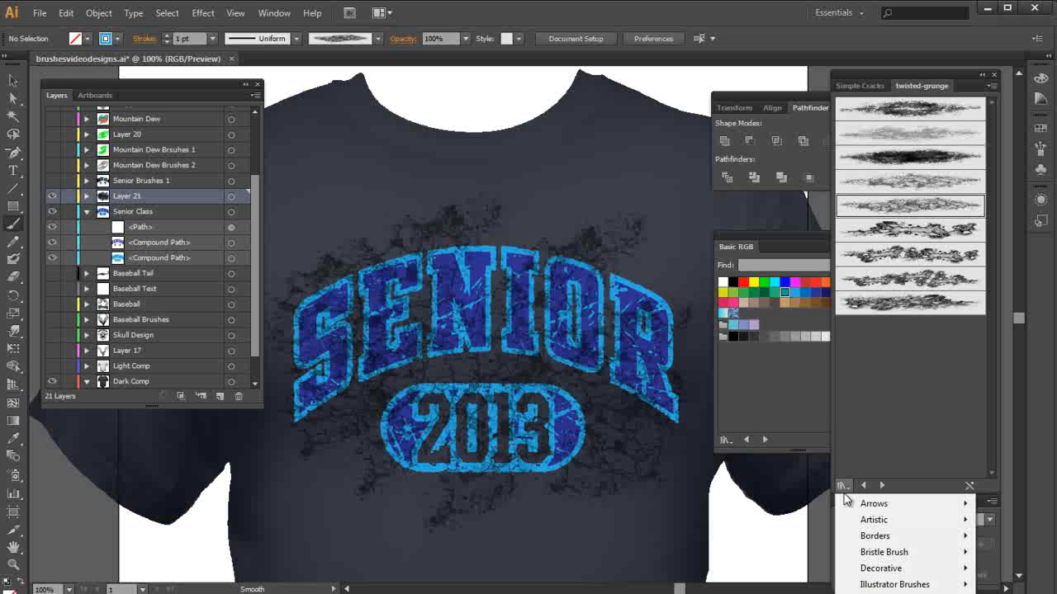
pyautogui.moveTo(900, 588)
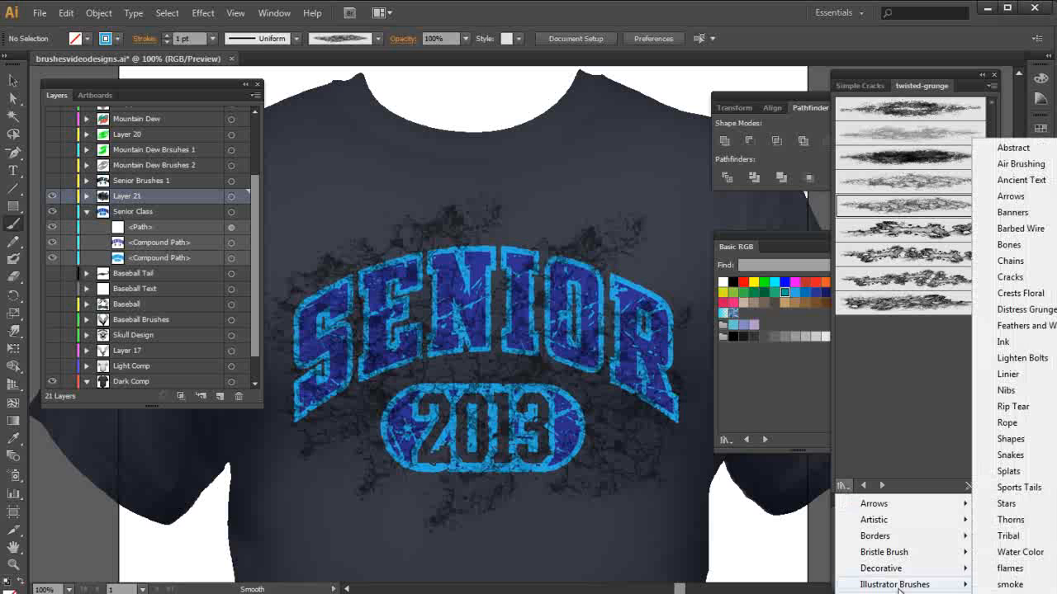
pyautogui.moveTo(1012, 483)
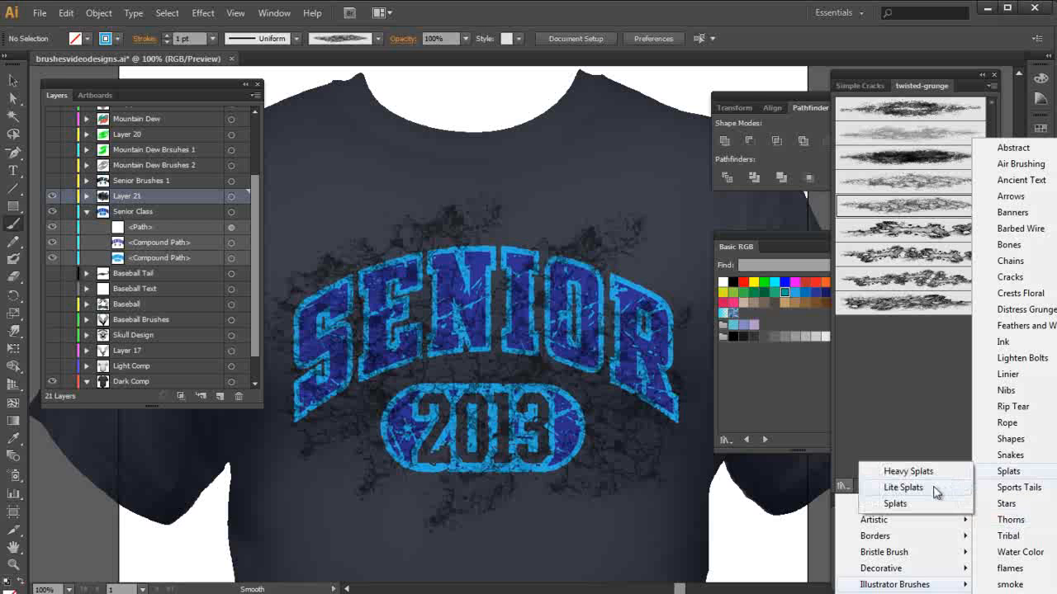
pyautogui.click(902, 487)
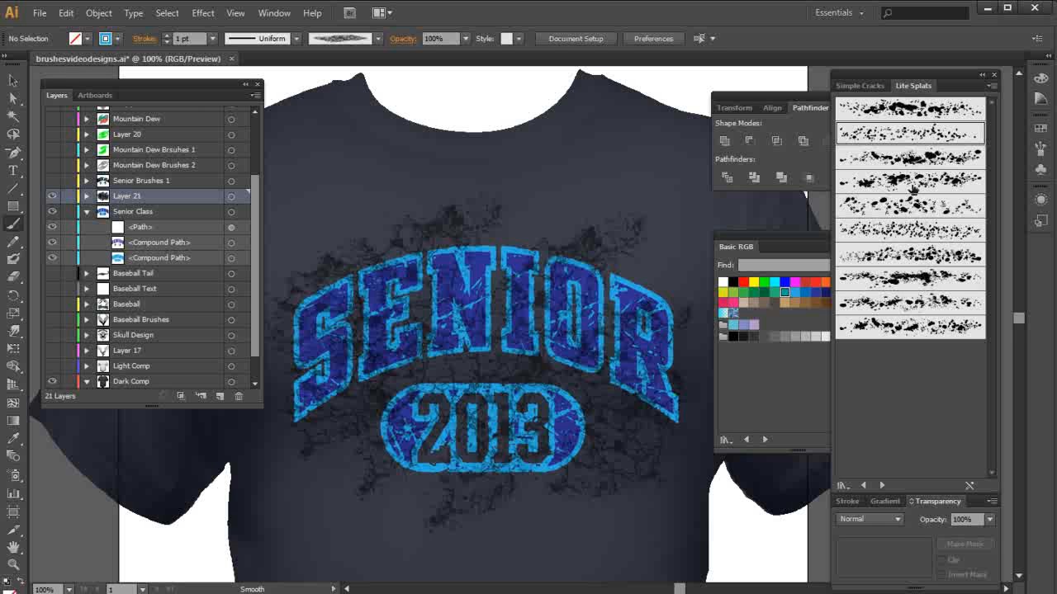
pyautogui.click(908, 133)
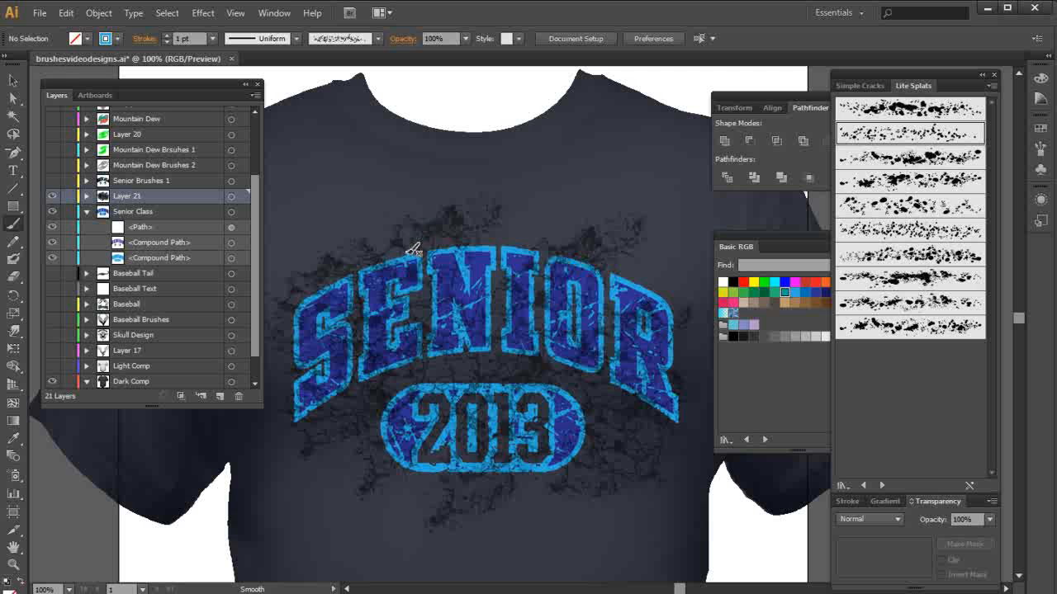
pyautogui.moveTo(431, 212); pyautogui.dragTo(330, 413)
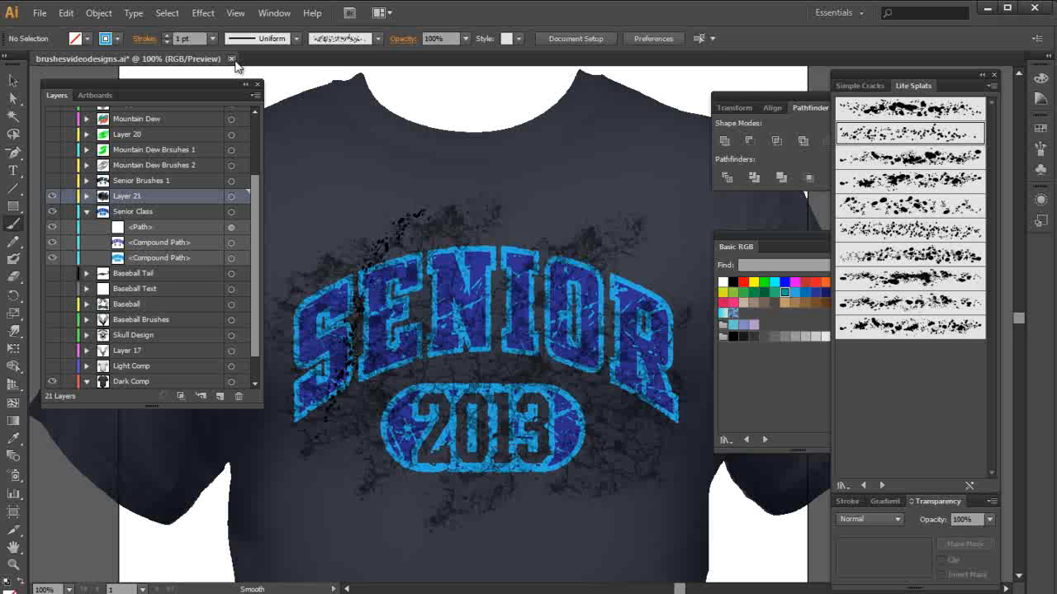
# Set the stroke weight of the splatter stroke over the S and E to 3 pt.
pyautogui.click(213, 39)
pyautogui.click(236, 120)
pyautogui.click(13, 80)
pyautogui.click(394, 263)
pyautogui.click(387, 258)
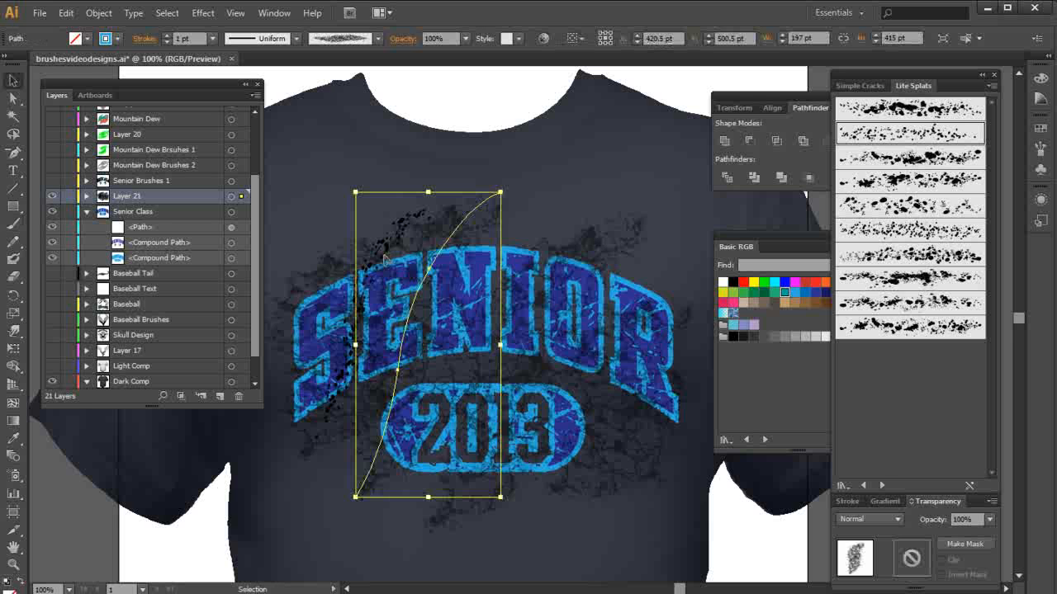
pyautogui.click(379, 255)
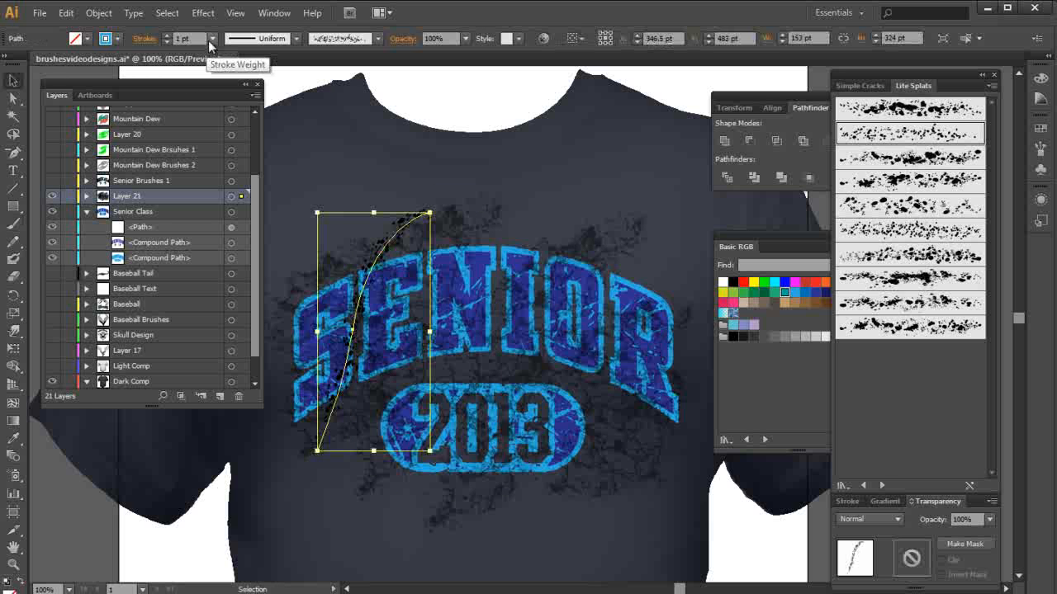
pyautogui.click(212, 38)
pyautogui.click(228, 135)
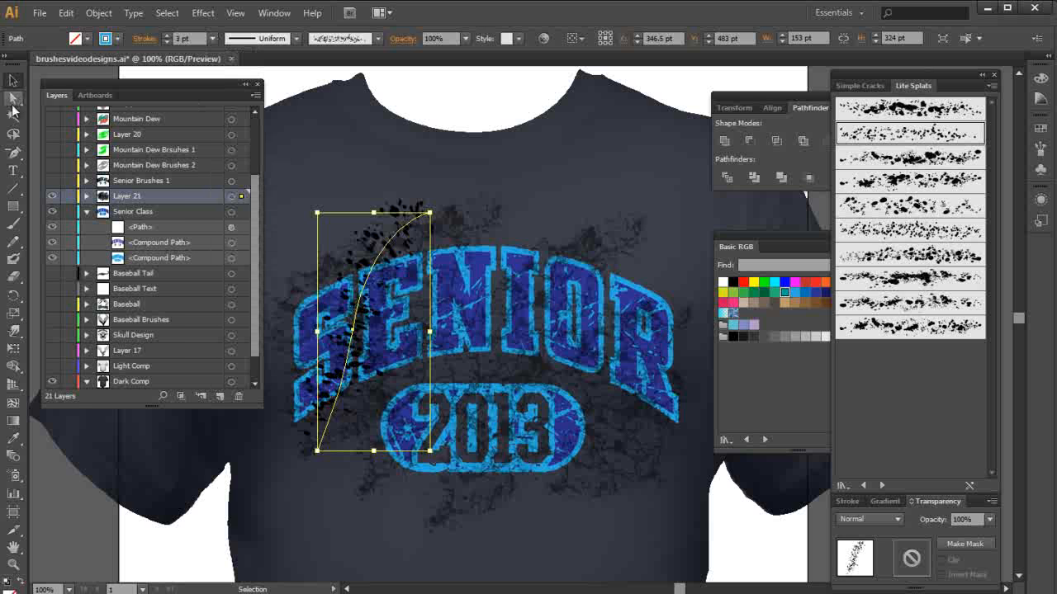
# Paint two more diagonal splatter strokes with the same brush, one through the middle of the design and one over the O and R.
pyautogui.click(13, 224)
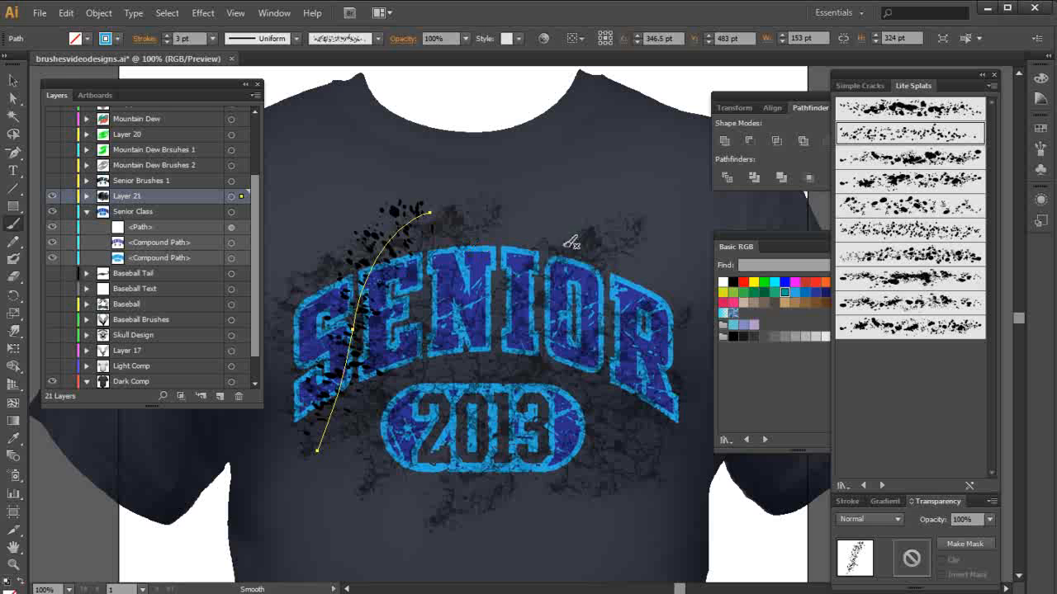
pyautogui.moveTo(590, 179)
pyautogui.mouseDown()
pyautogui.moveTo(527, 248)
pyautogui.moveTo(422, 522)
pyautogui.mouseUp()
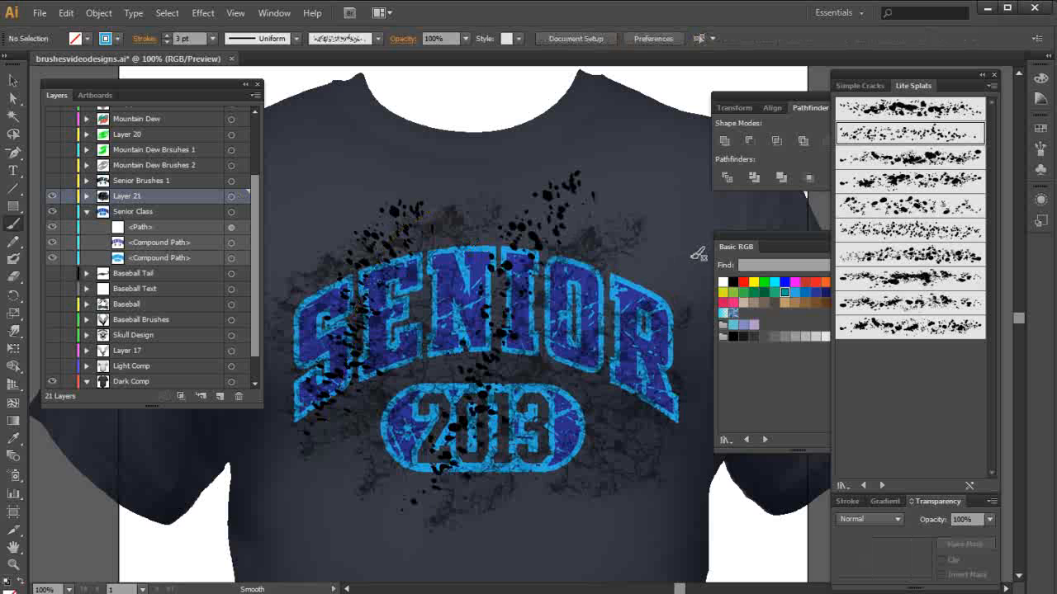
pyautogui.moveTo(649, 180)
pyautogui.mouseDown()
pyautogui.moveTo(550, 436)
pyautogui.moveTo(454, 540)
pyautogui.mouseUp()
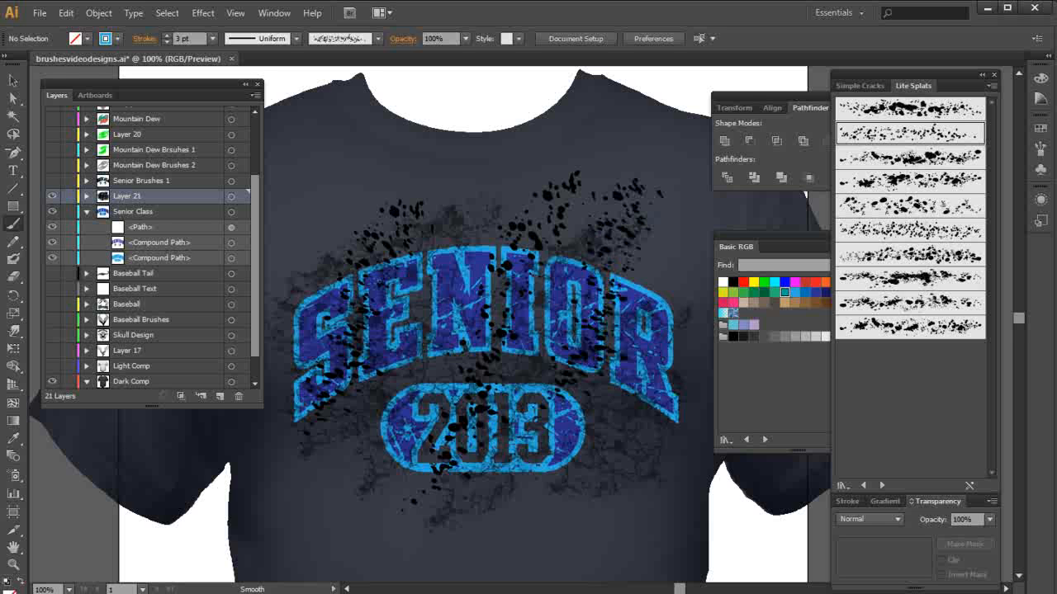
# Set the stroke weight of the splatter stroke over the O and R to 2 pt.
pyautogui.press('v')
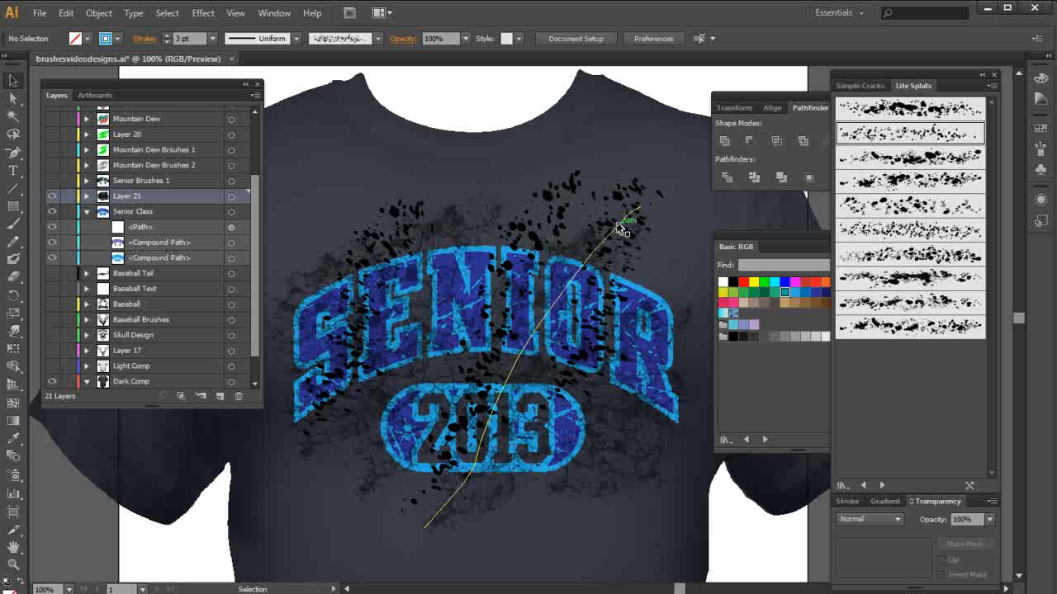
pyautogui.click(618, 227)
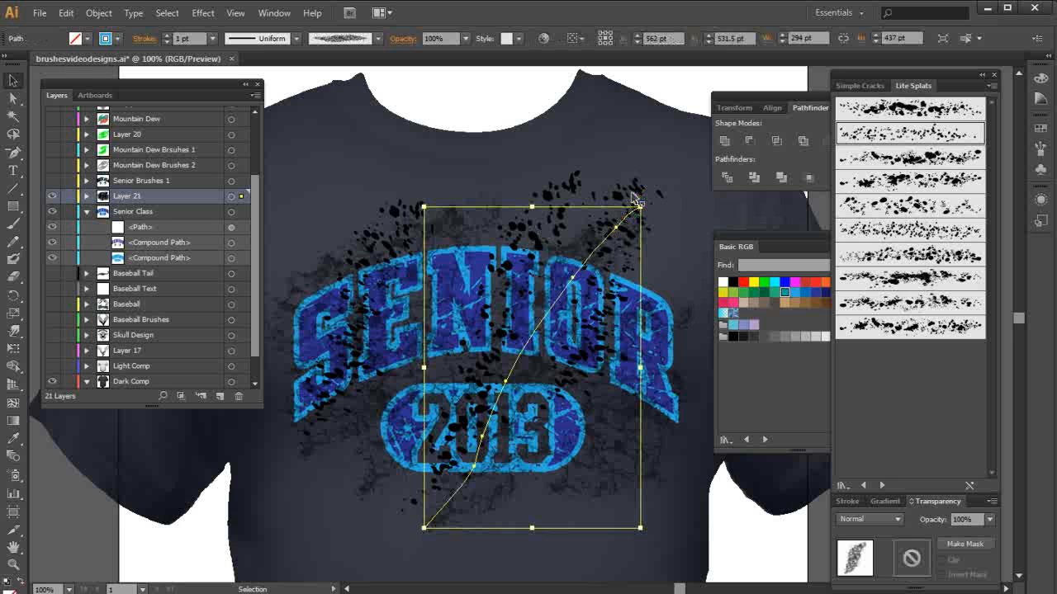
pyautogui.click(634, 195)
pyautogui.click(635, 197)
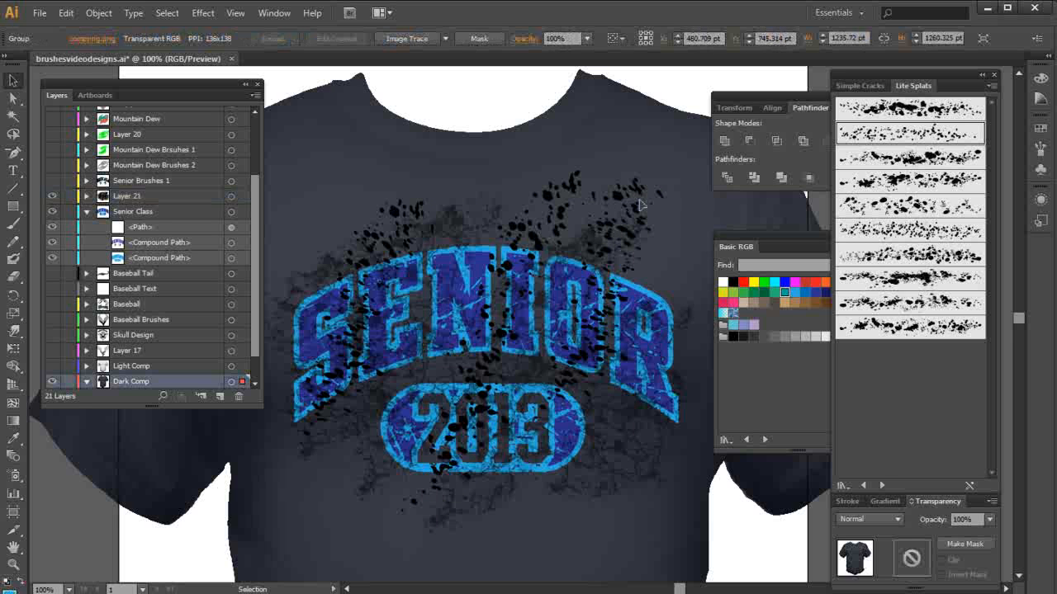
pyautogui.click(642, 200)
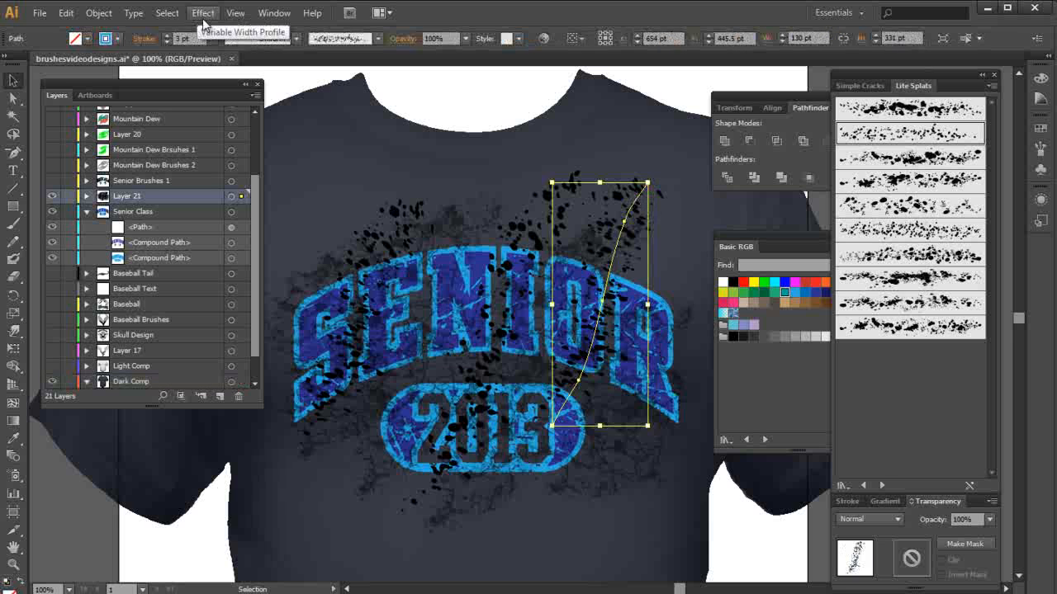
pyautogui.click(211, 38)
pyautogui.click(232, 124)
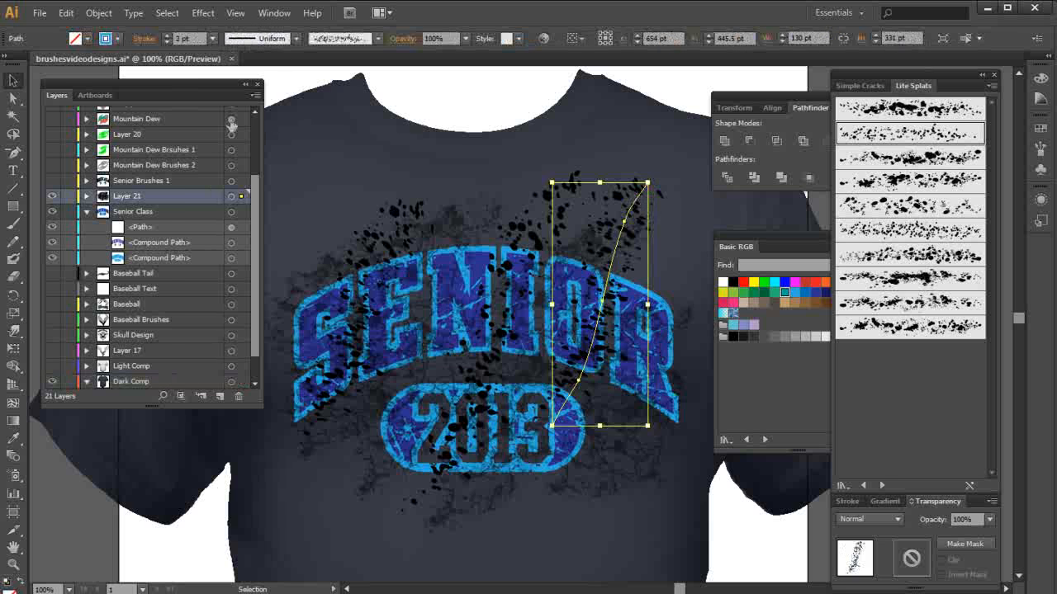
# Set the stroke weight of the middle splatter stroke and the one over the S and E to 2 pt.
pyautogui.click(573, 189)
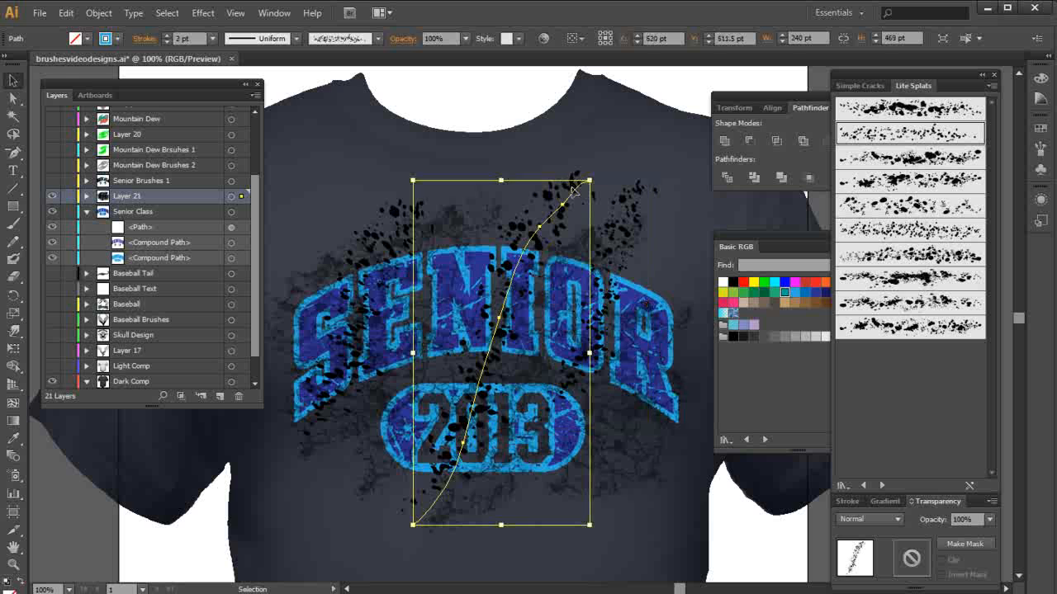
pyautogui.click(212, 38)
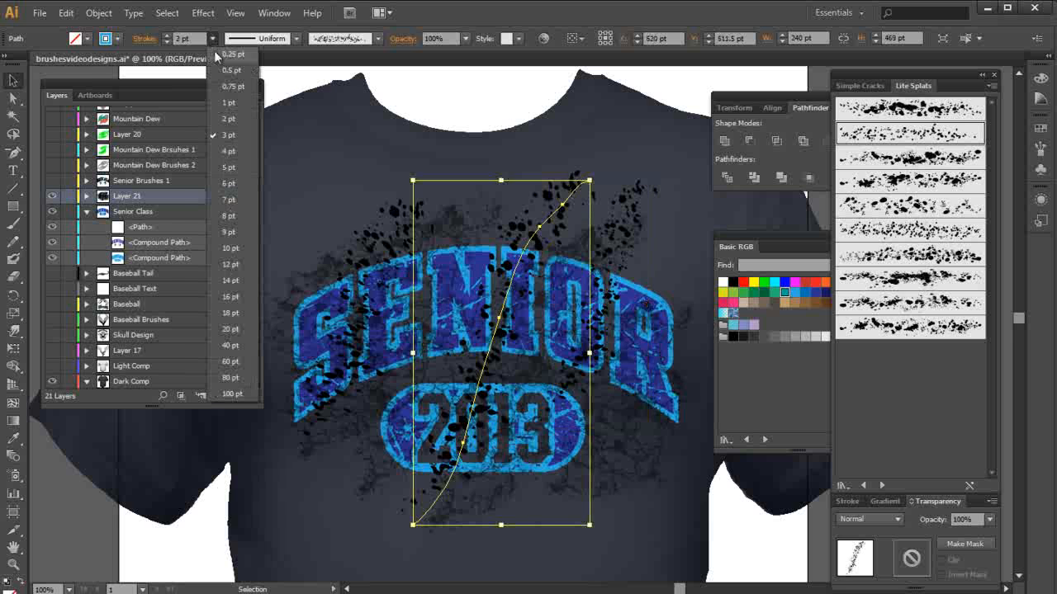
pyautogui.click(218, 116)
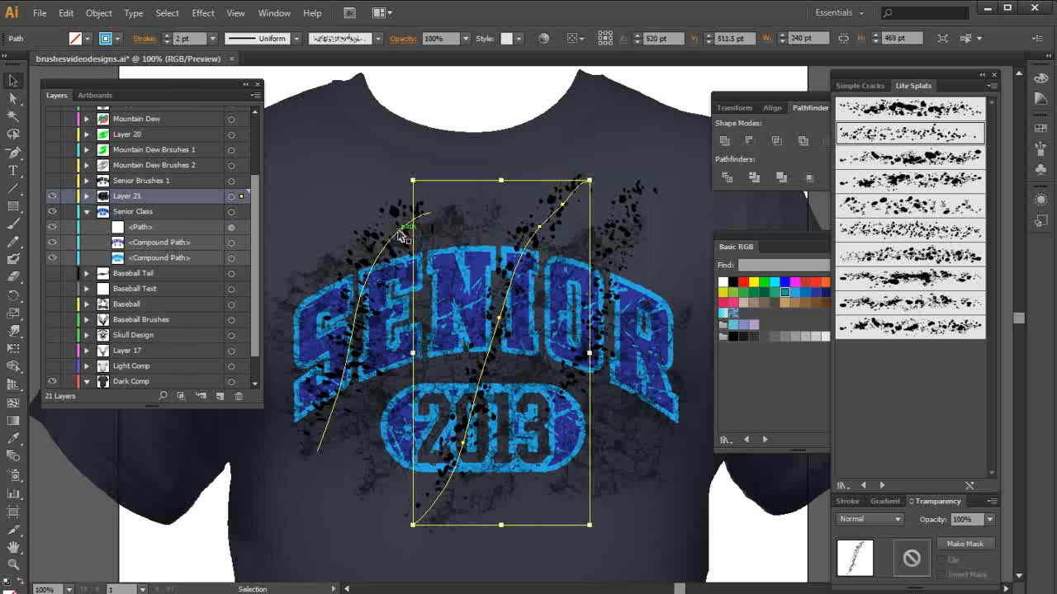
pyautogui.click(399, 236)
pyautogui.click(212, 38)
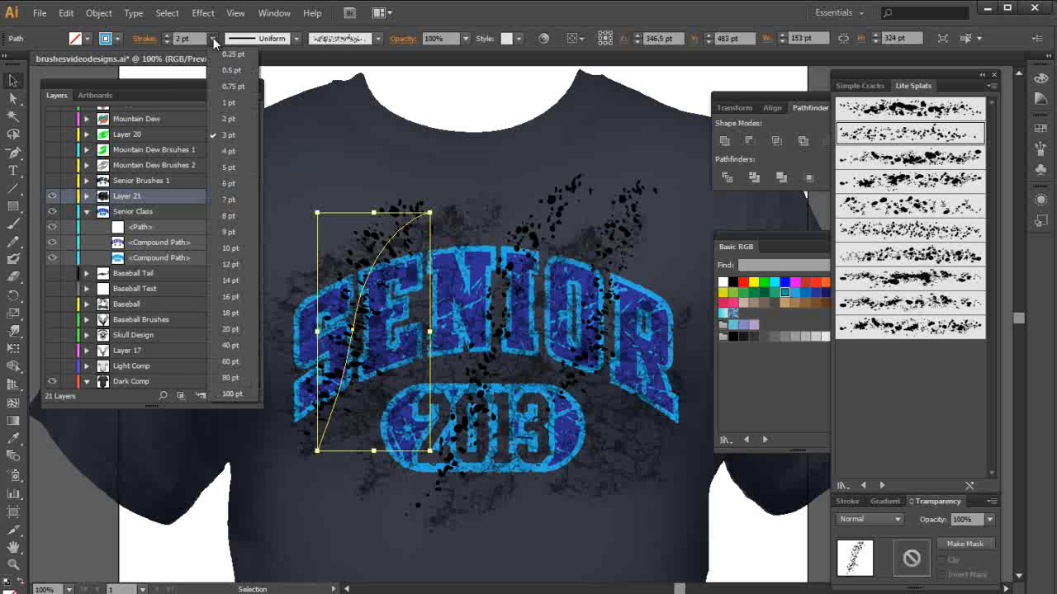
pyautogui.click(216, 115)
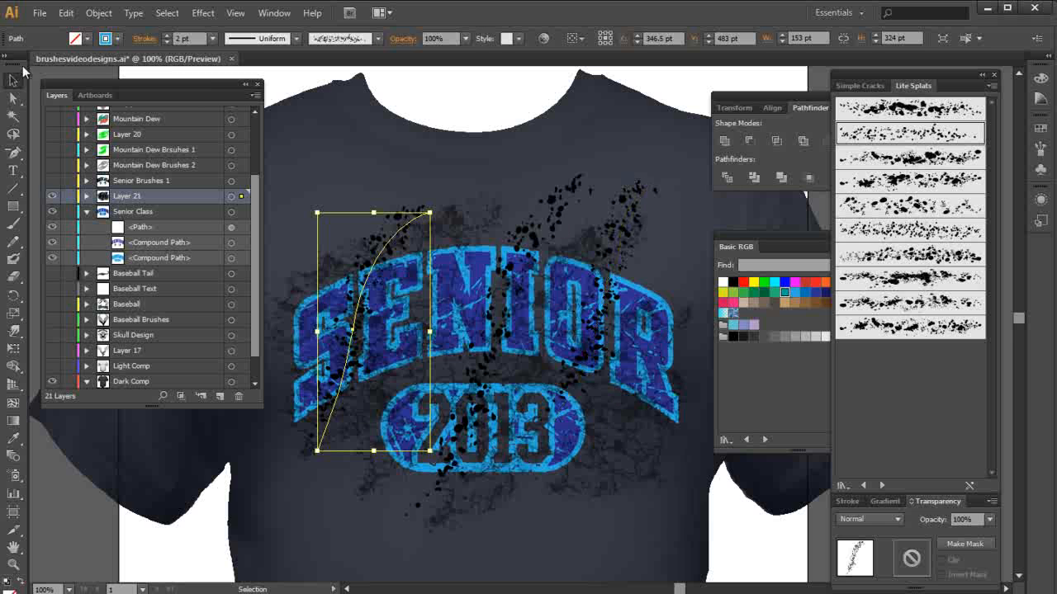
# Select all brush strokes on Layer 21 and expand their appearance into shapes.
pyautogui.click(233, 198)
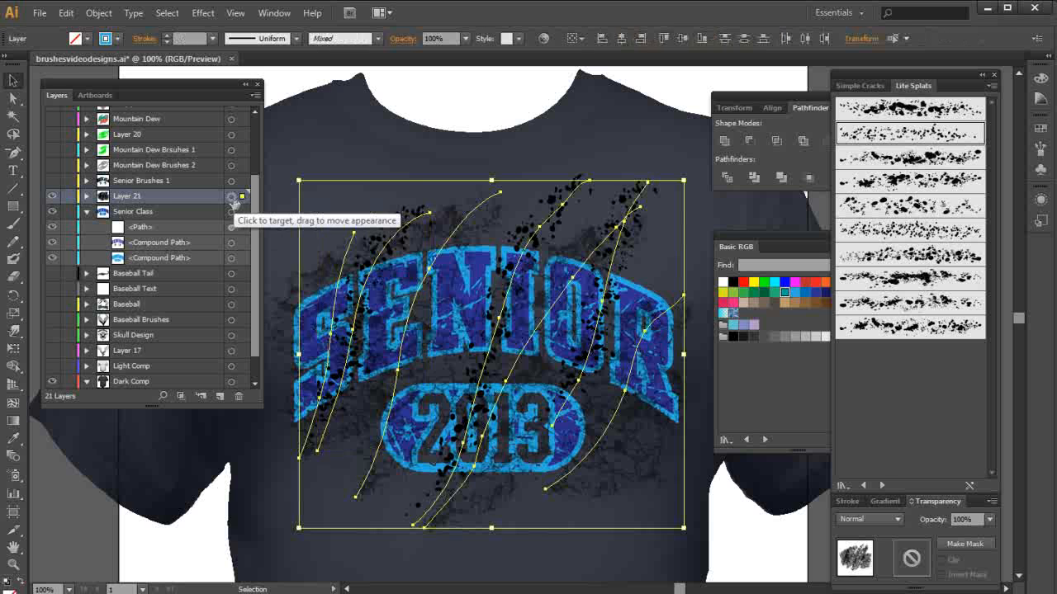
pyautogui.click(102, 14)
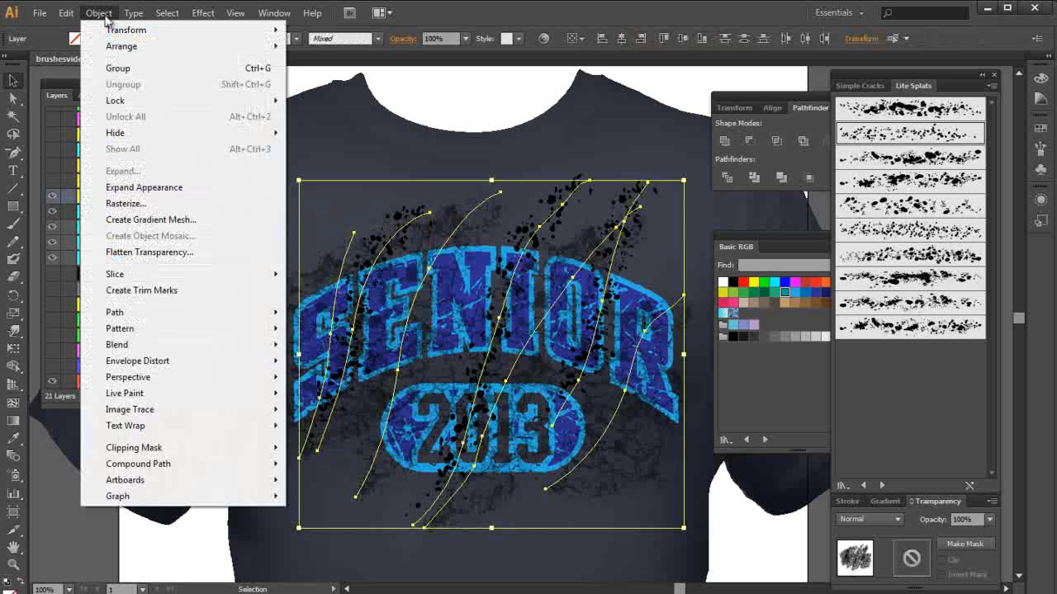
pyautogui.press('Escape')
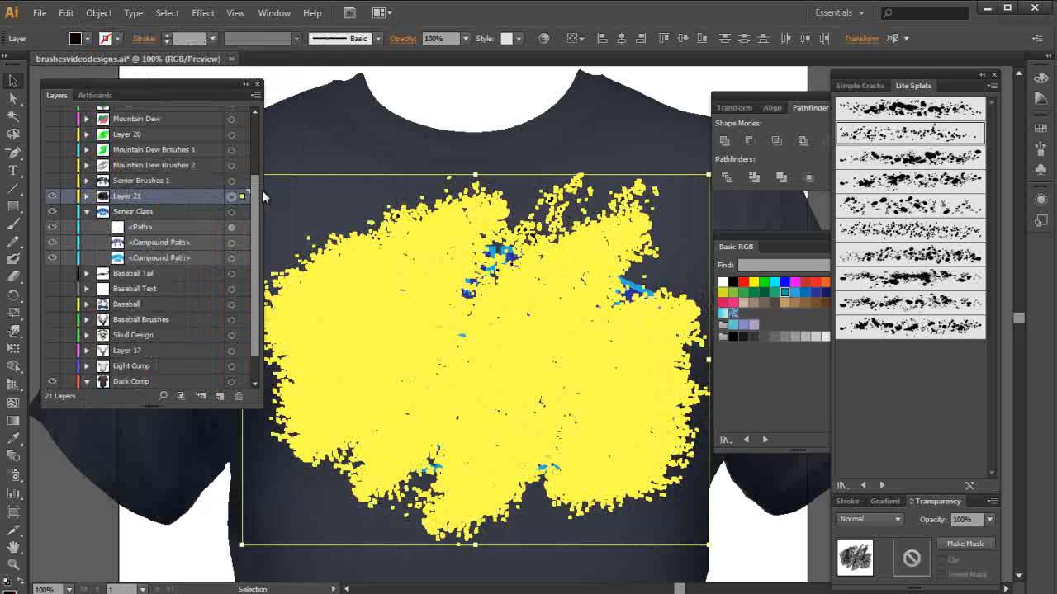
# Hide the Senior Class layer and make Layer 21 the active layer.
pyautogui.click(232, 243)
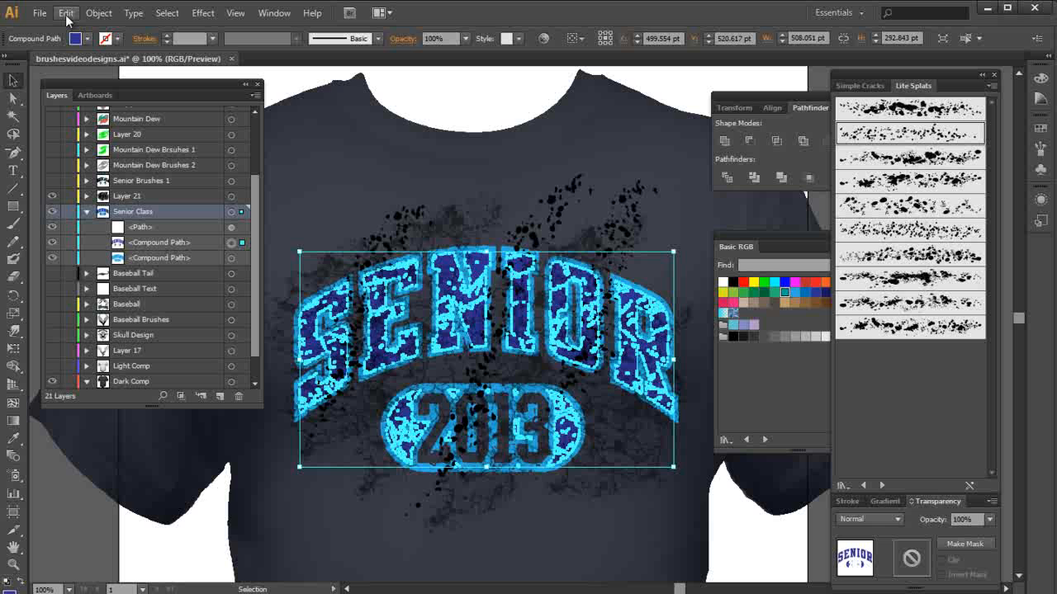
pyautogui.click(55, 213)
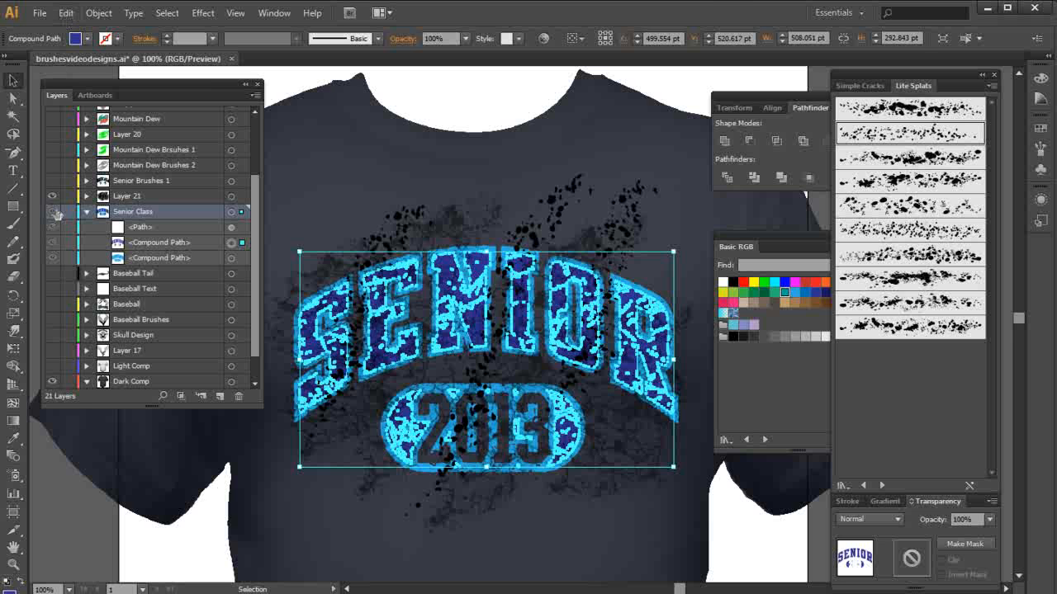
pyautogui.click(170, 195)
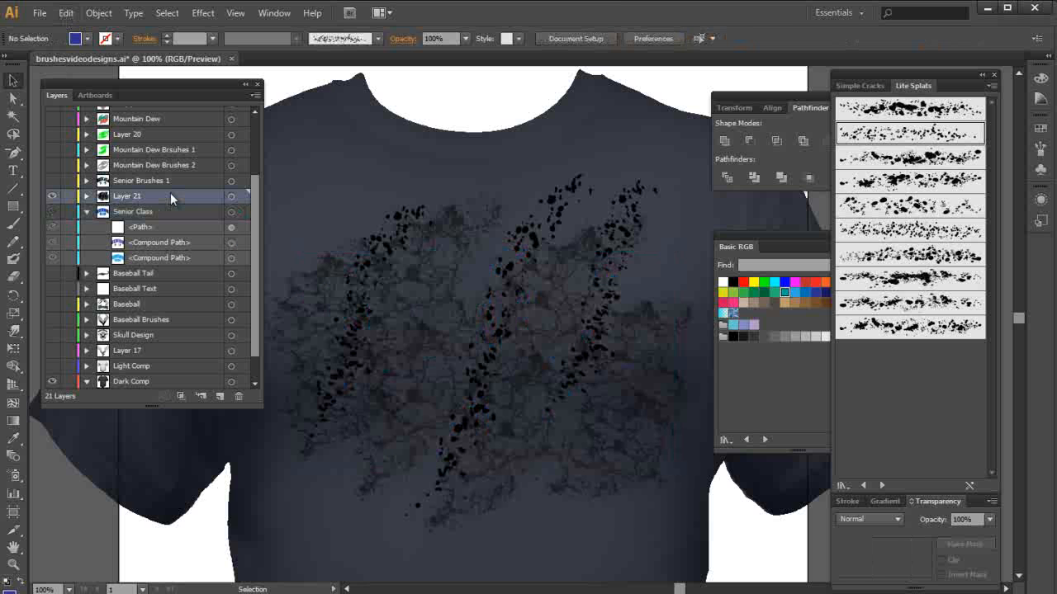
# Paste the copied dark blue lettering shape in place on Layer 21 and crop all the layer's brush shapes to it with Pathfinder Crop.
pyautogui.click(66, 13)
pyautogui.click(105, 149)
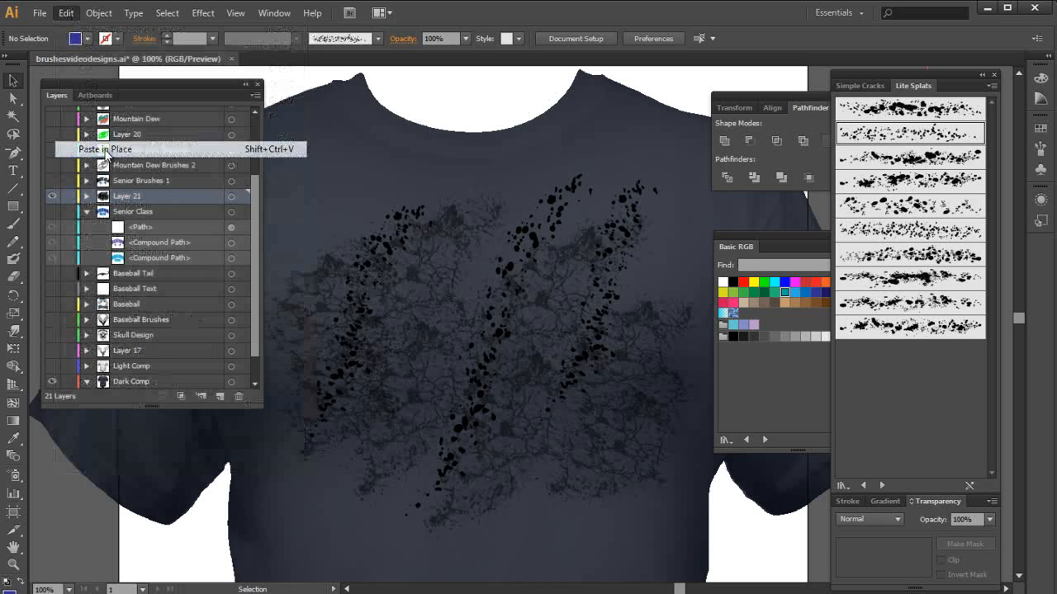
pyautogui.click(232, 198)
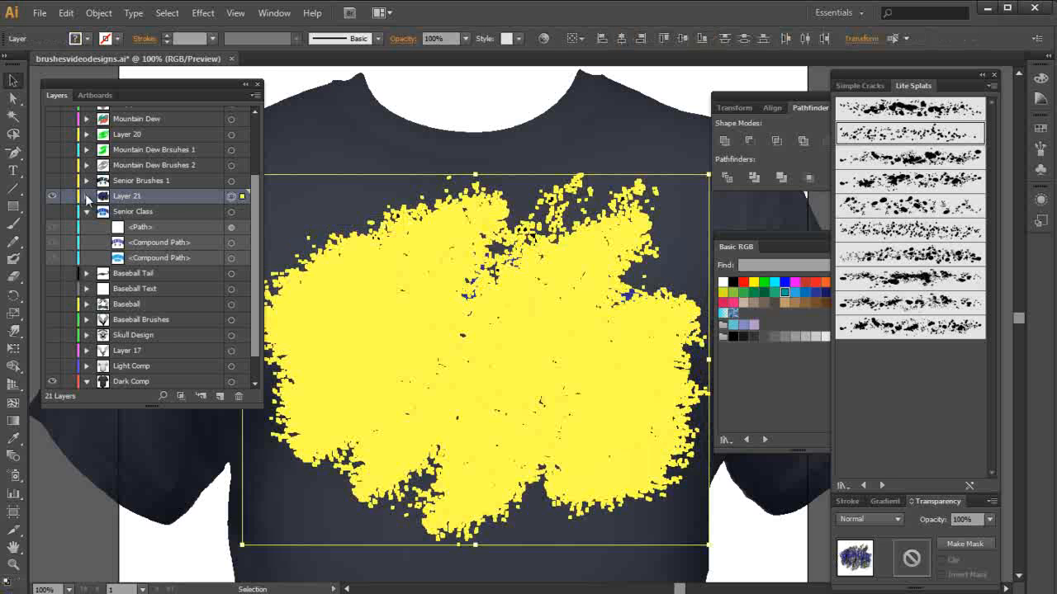
pyautogui.click(86, 196)
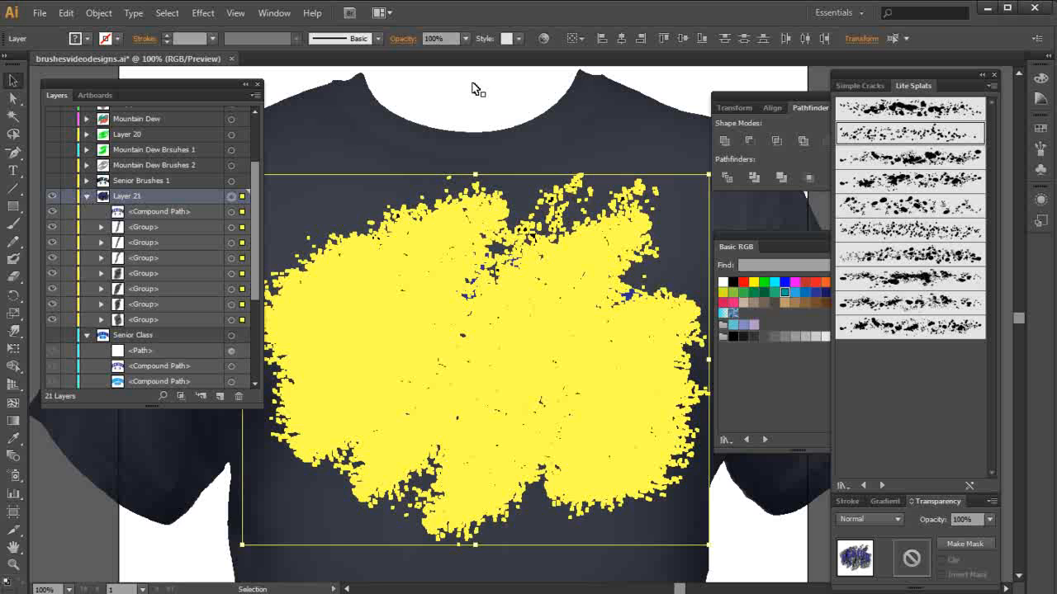
pyautogui.click(811, 177)
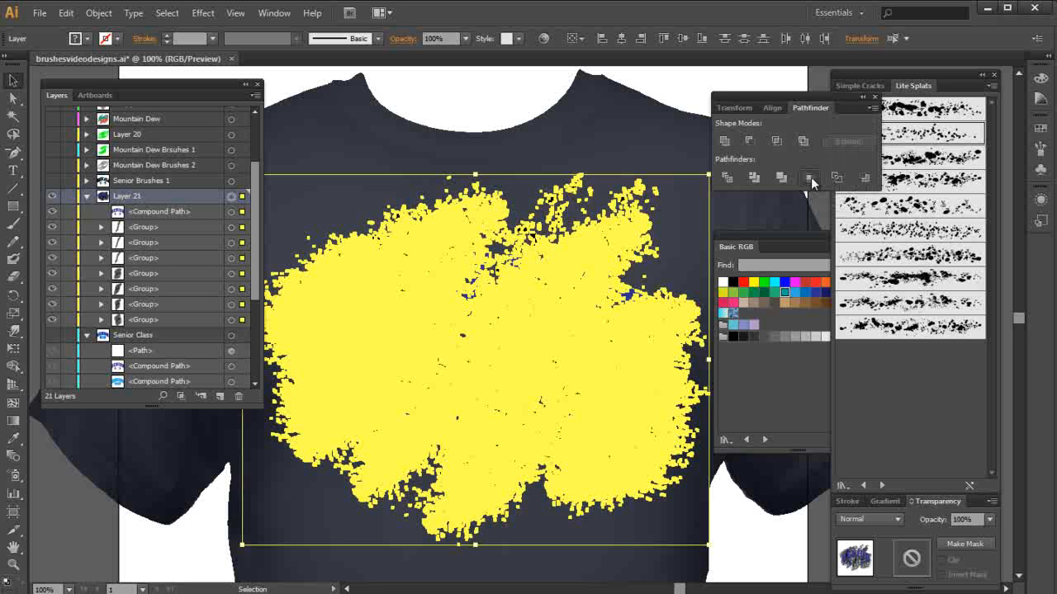
pyautogui.click(811, 176)
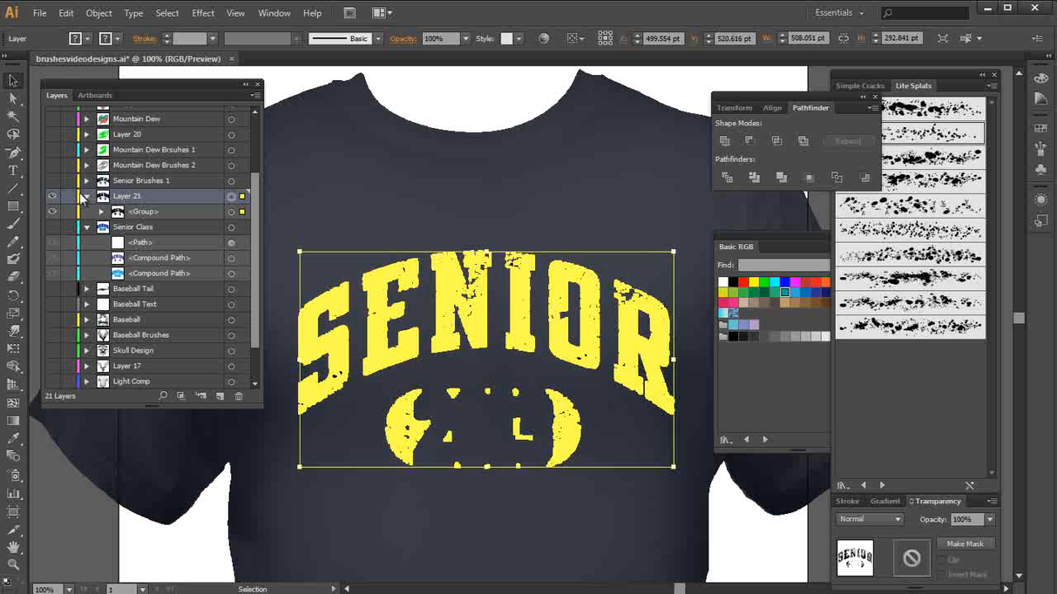
pyautogui.hotkey('ctrl', 'shift', '[')
pyautogui.click(435, 99)
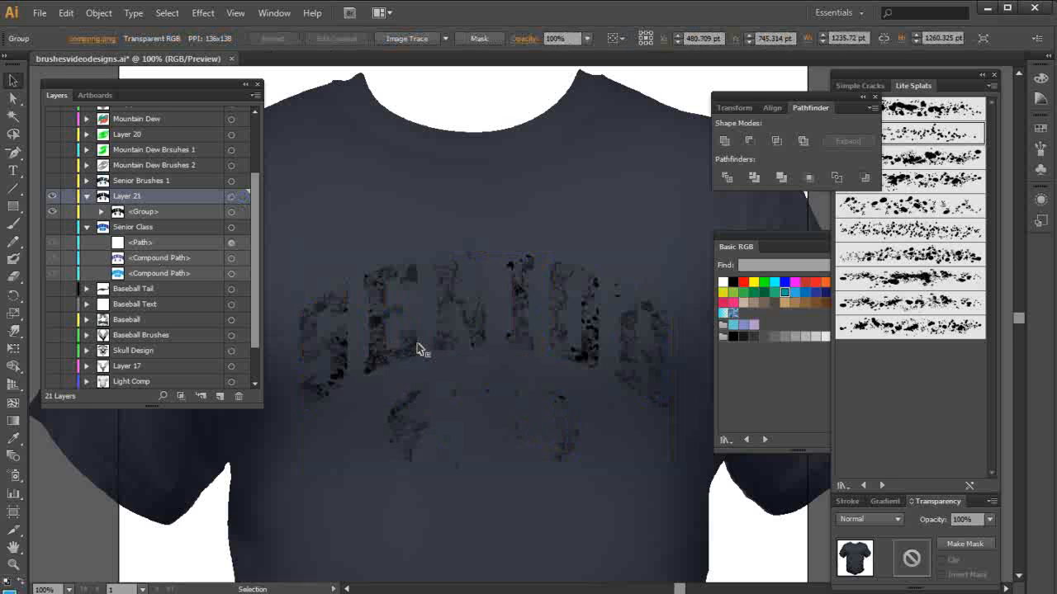
# Examine the cropped distress texture inside the letters up close, and toggle the Layer 21 group's visibility off and on.
pyautogui.hscroll(-2, 421, 349)
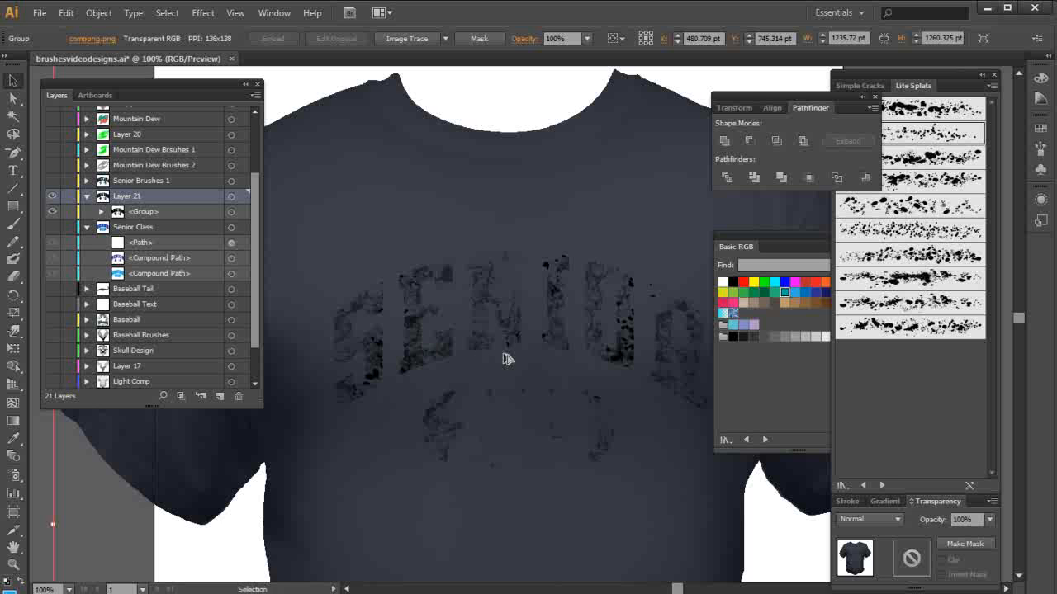
pyautogui.scroll(2, 508, 359)
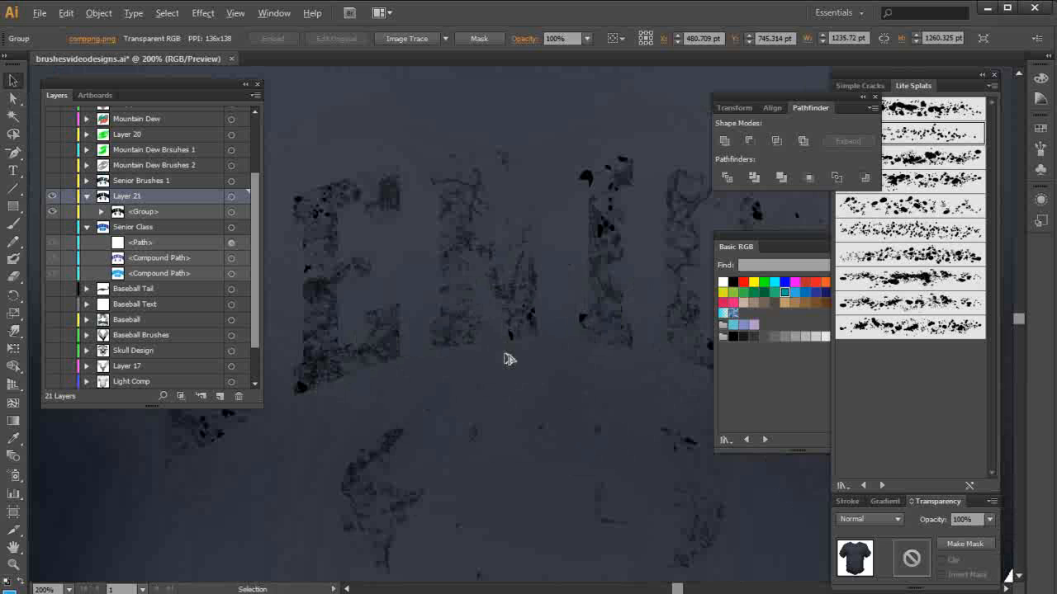
pyautogui.scroll(1, 507, 359)
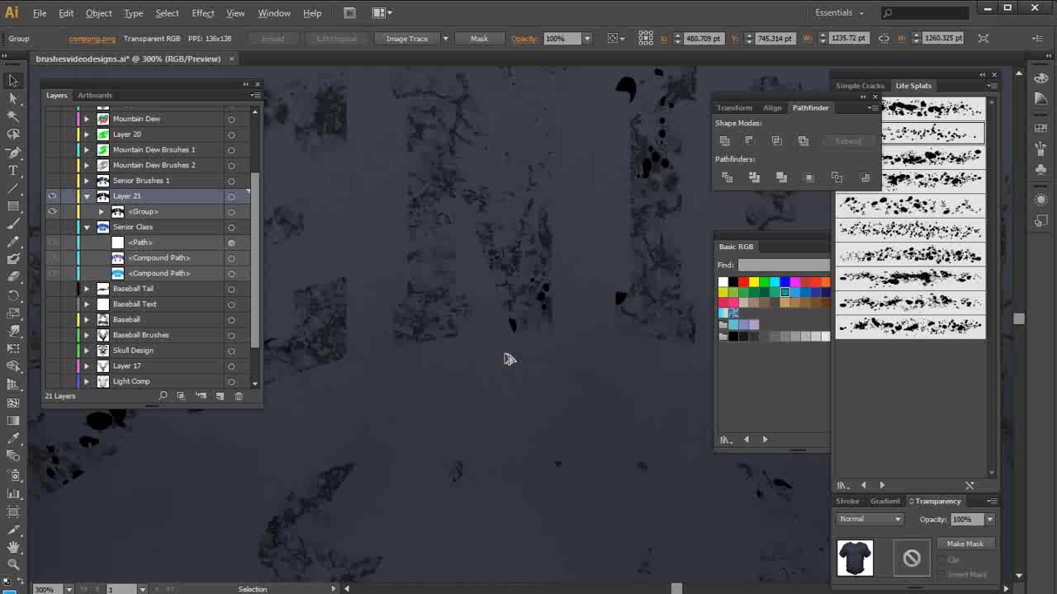
pyautogui.scroll(-1, 510, 359)
pyautogui.scroll(-1, 510, 359)
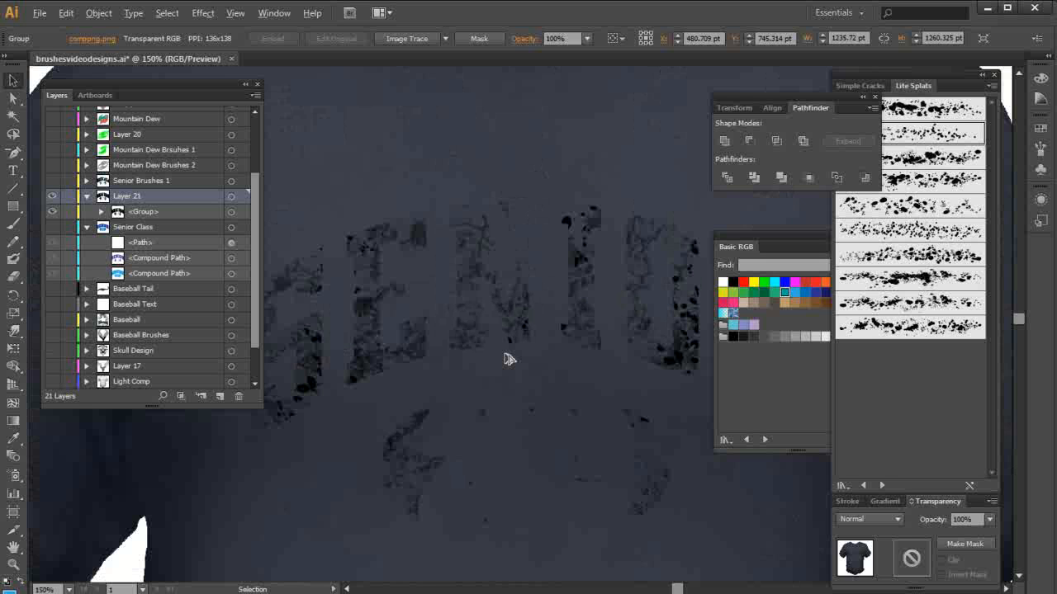
pyautogui.scroll(-1, 508, 359)
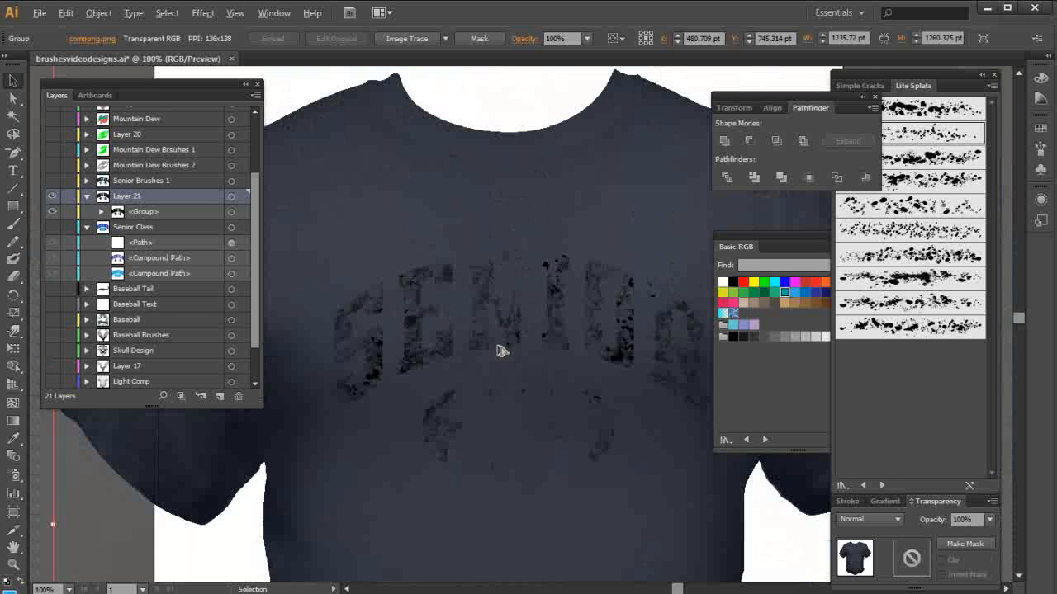
pyautogui.click(52, 212)
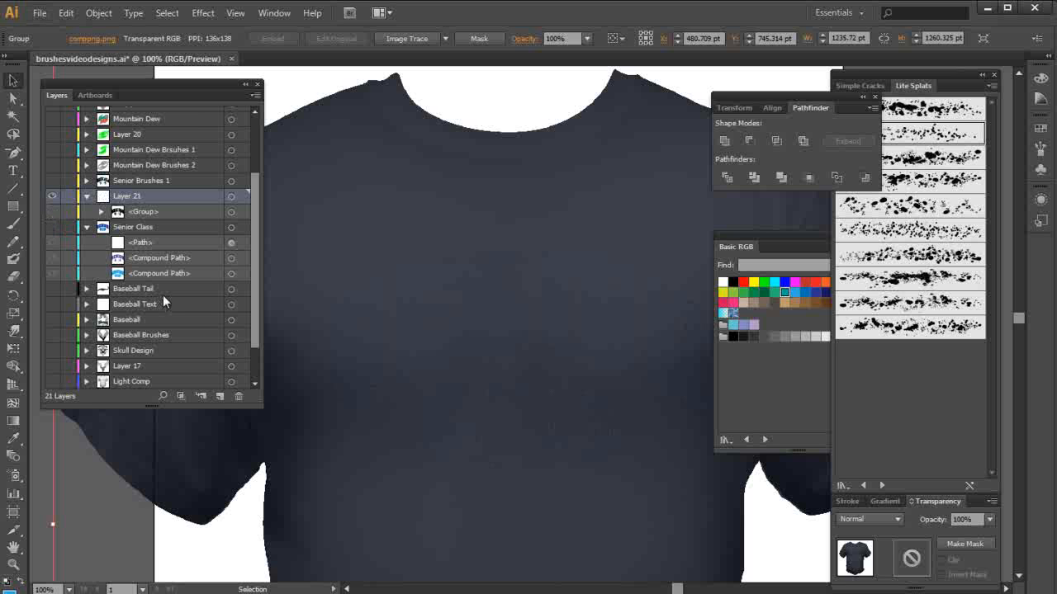
pyautogui.click(52, 211)
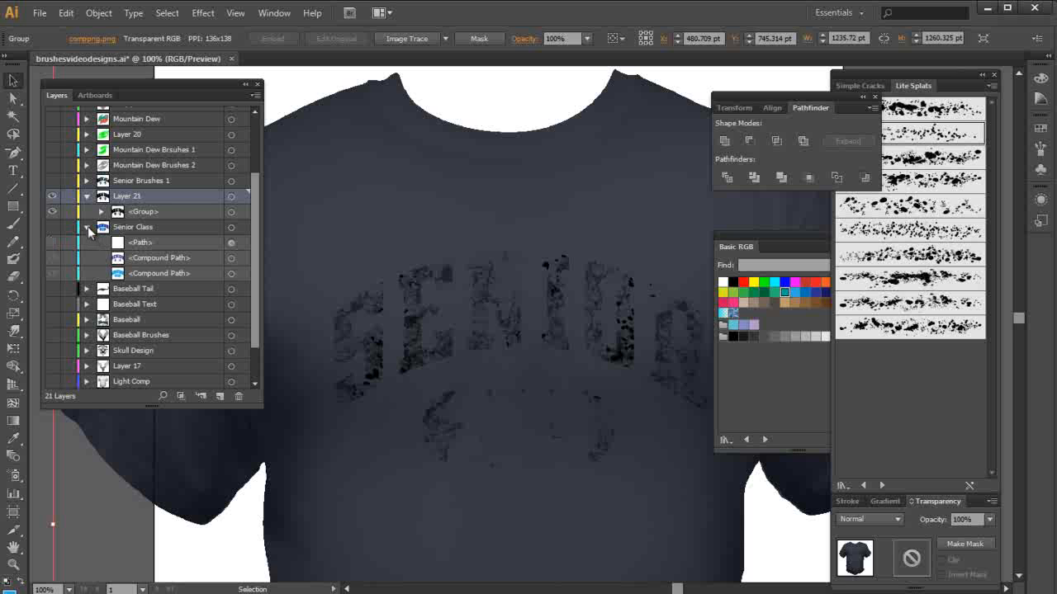
# Collapse the Senior Class layer and make it visible beneath the cropped texture.
pyautogui.click(87, 227)
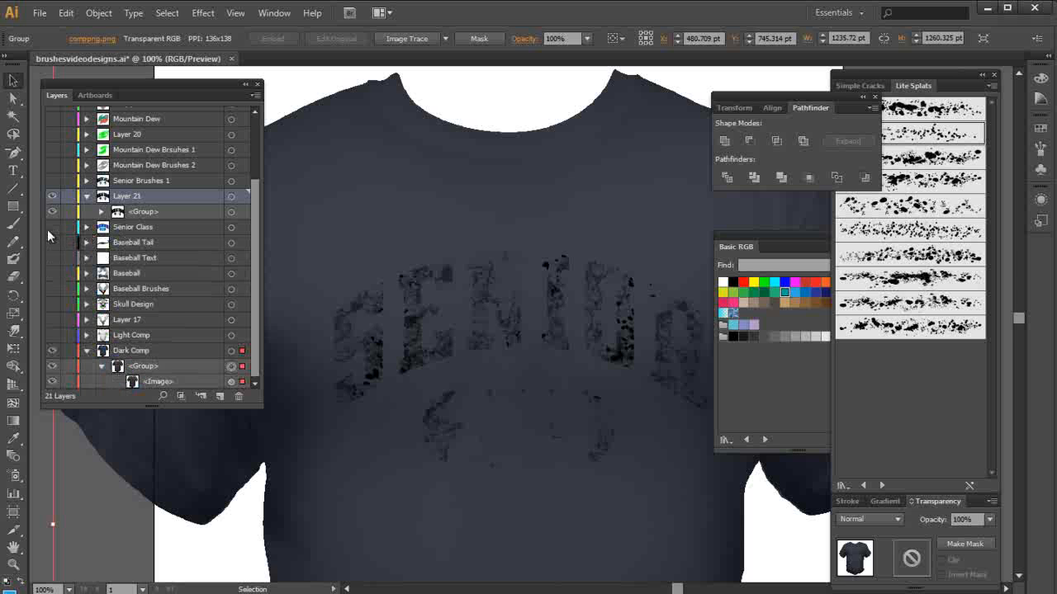
pyautogui.click(51, 228)
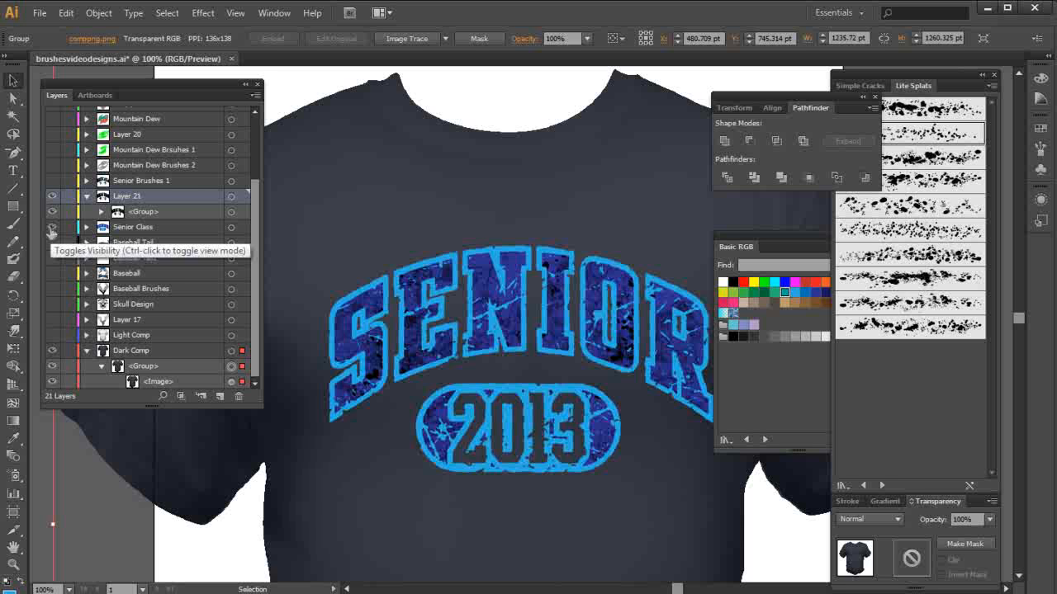